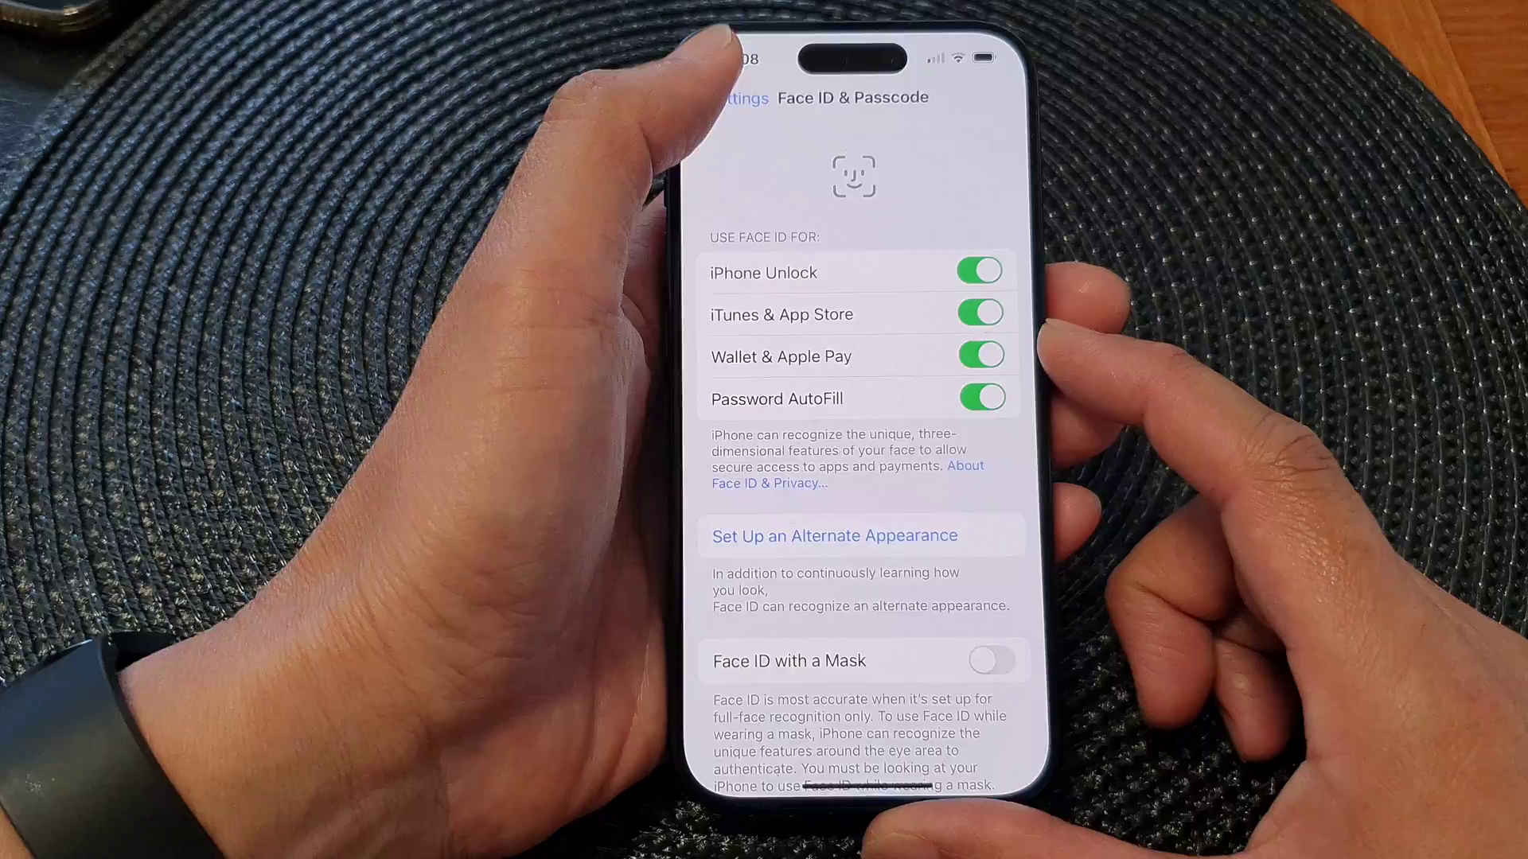
left_click(731, 103)
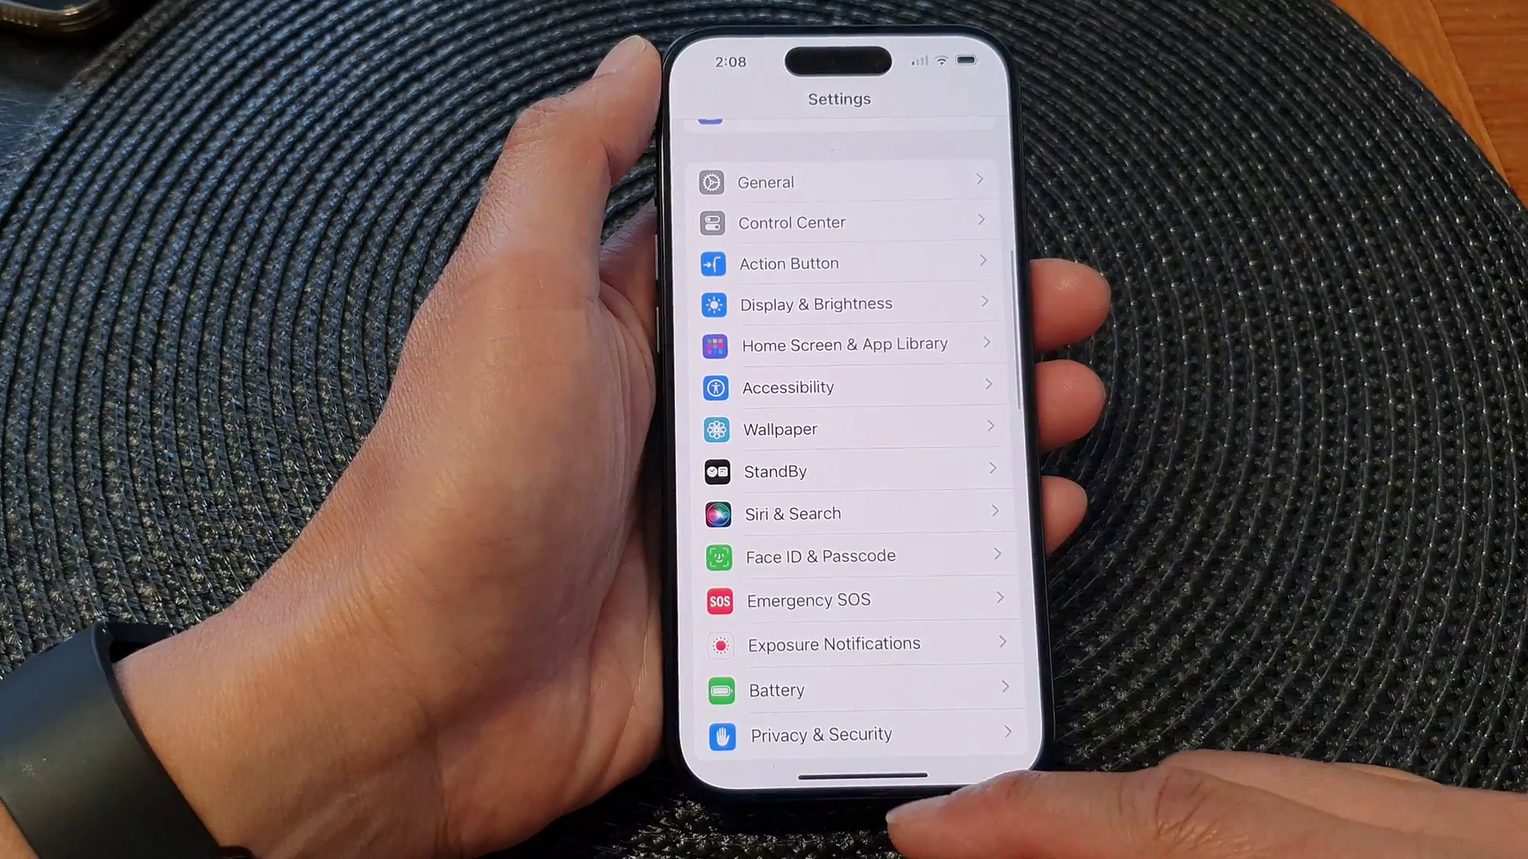
left_click_drag(890, 782, 1050, 513)
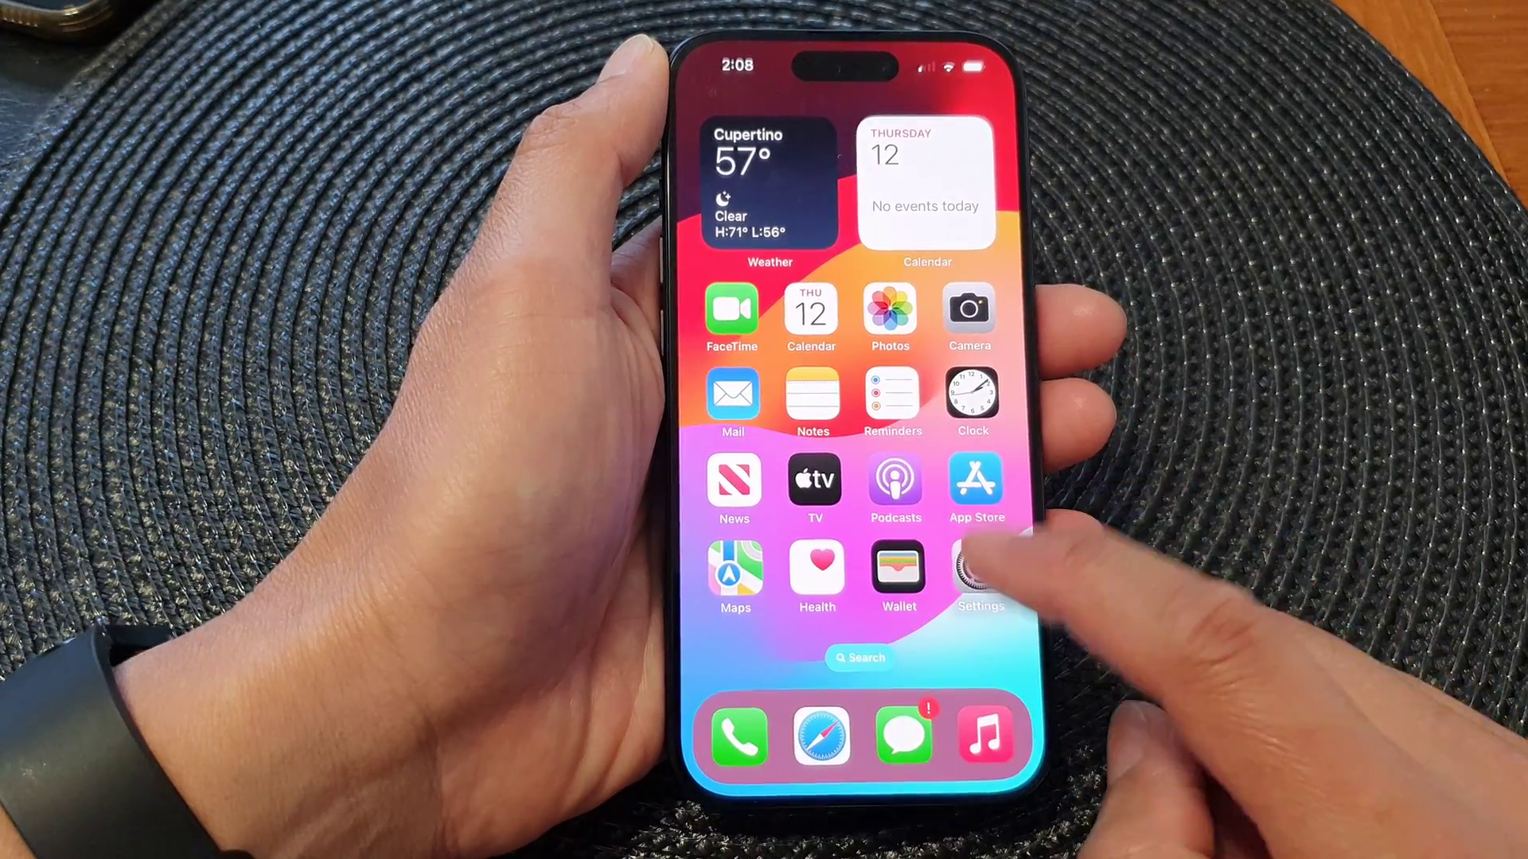
left_click(979, 566)
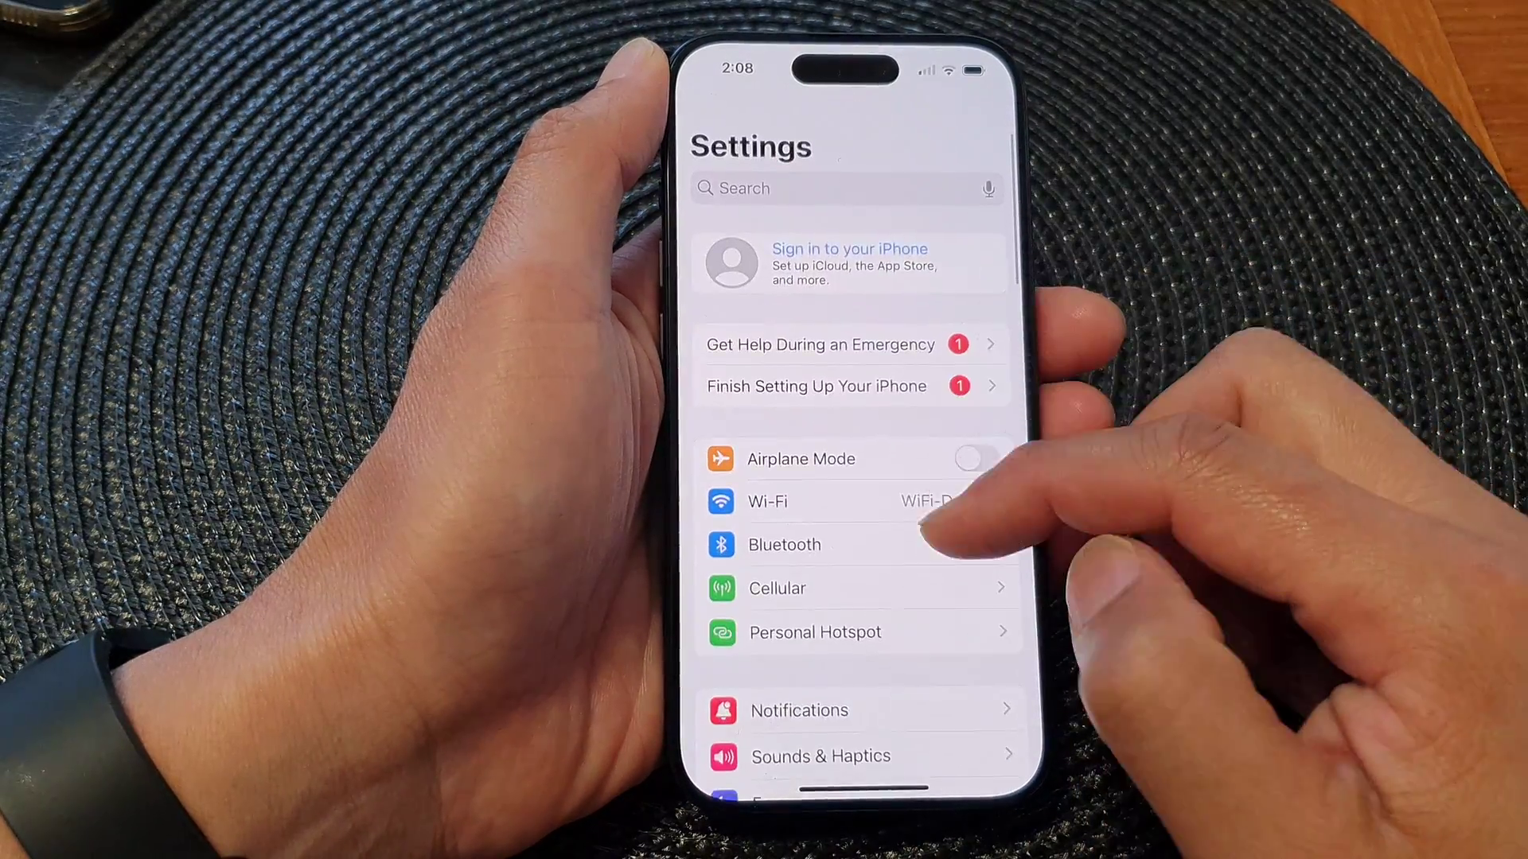
scroll(961, 513, "down", 5)
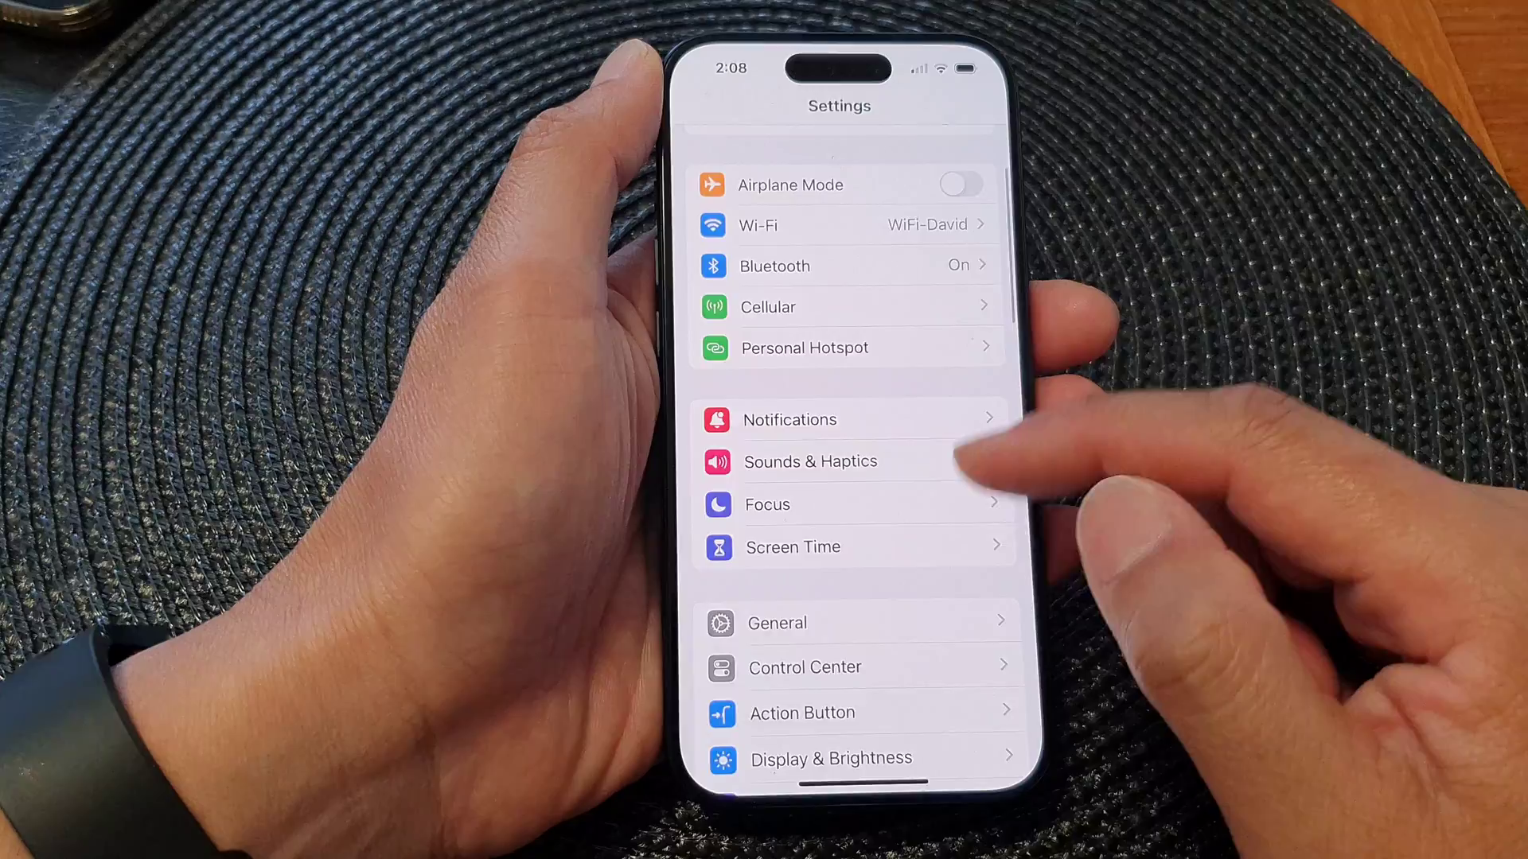
scroll(979, 478, "down", 5)
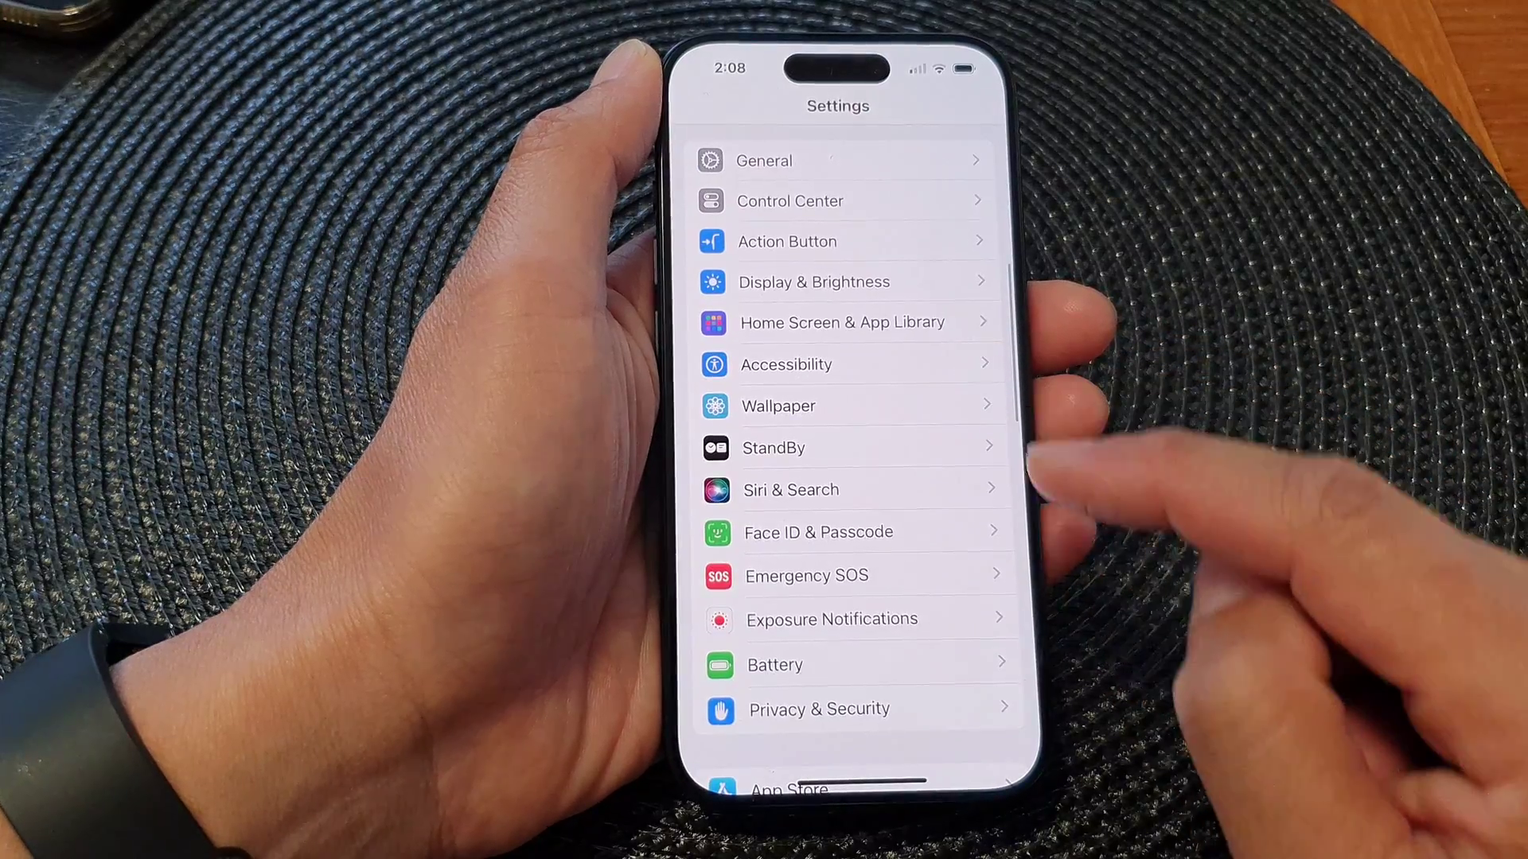
left_click(972, 535)
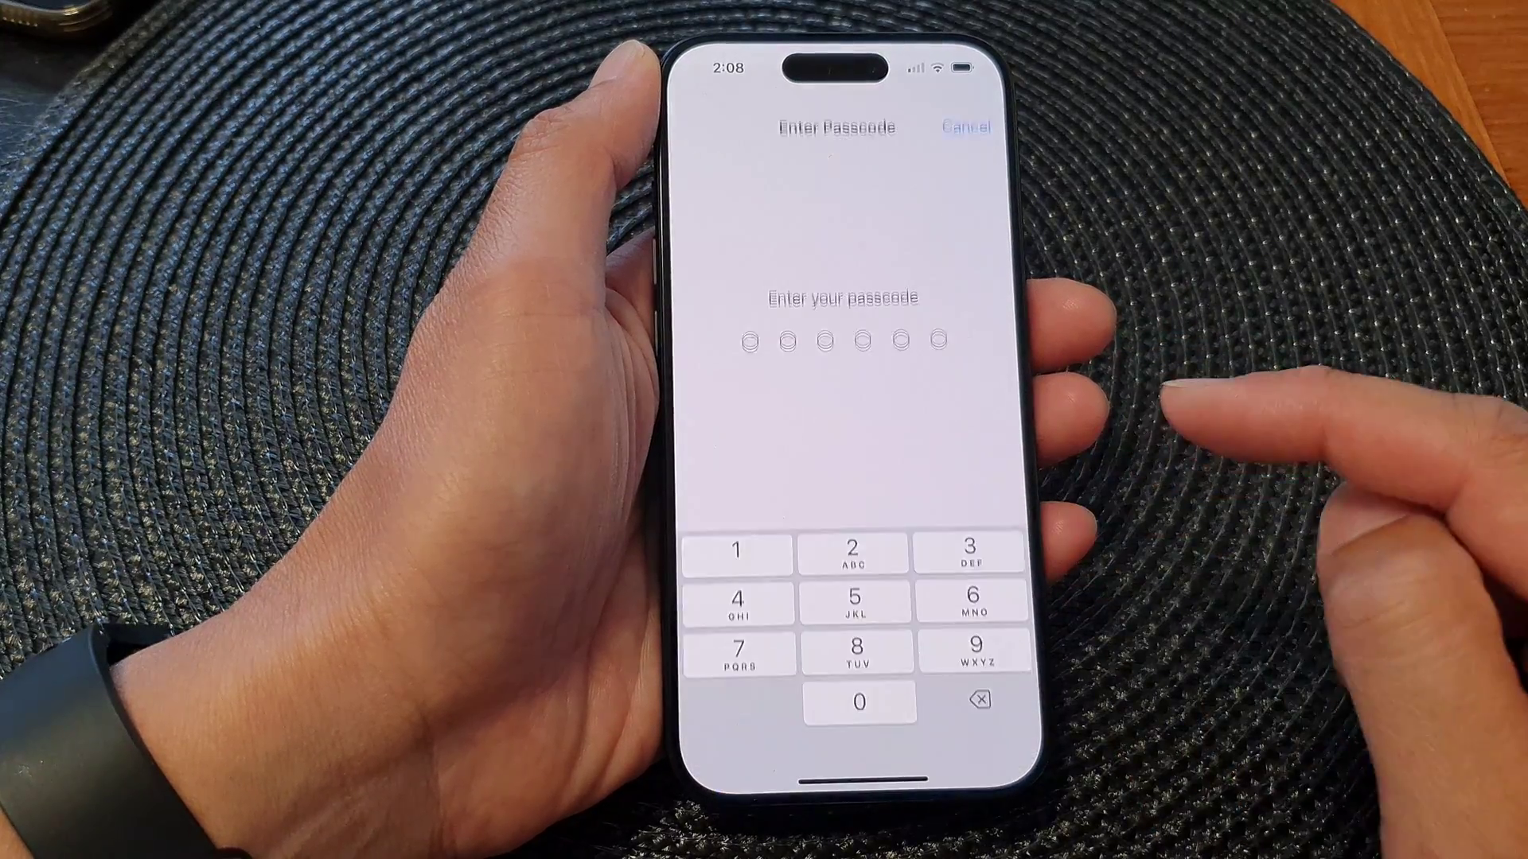
left_click(736, 541)
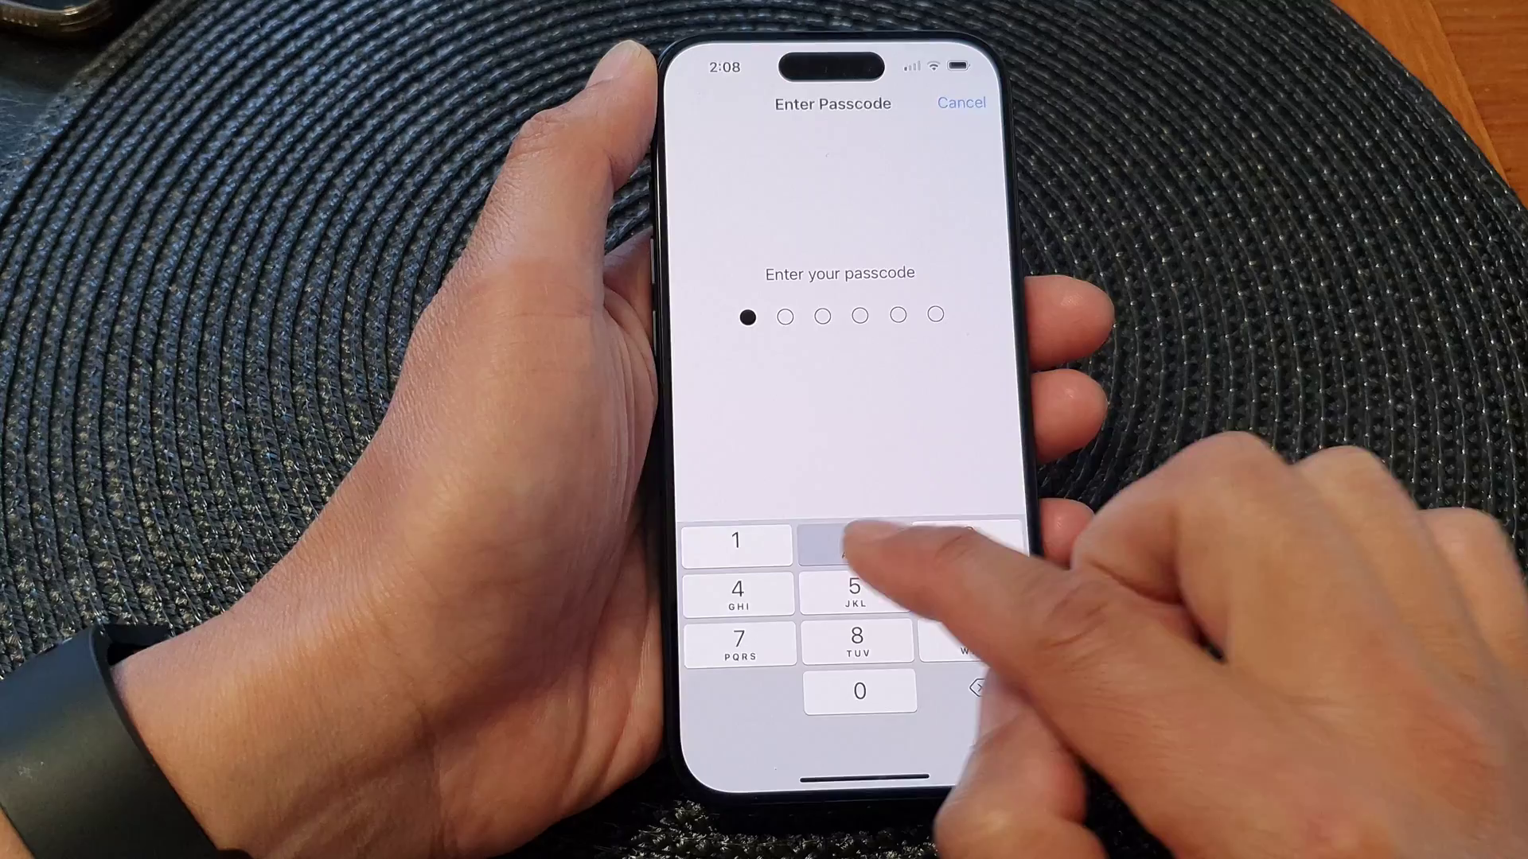
left_click(852, 541)
left_click(968, 537)
left_click(737, 590)
left_click(856, 587)
left_click(972, 586)
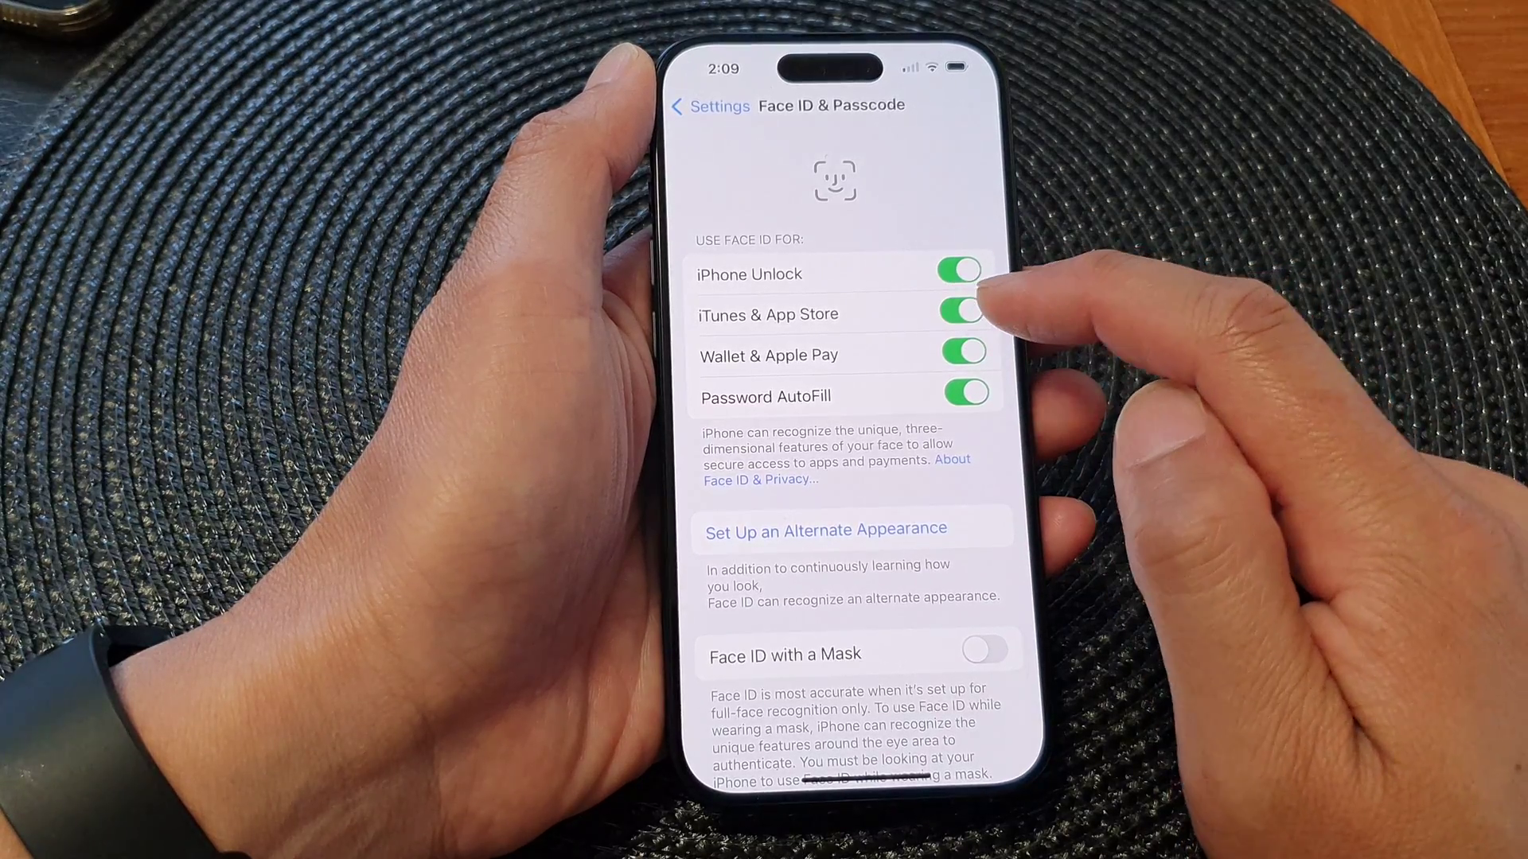
left_click(962, 313)
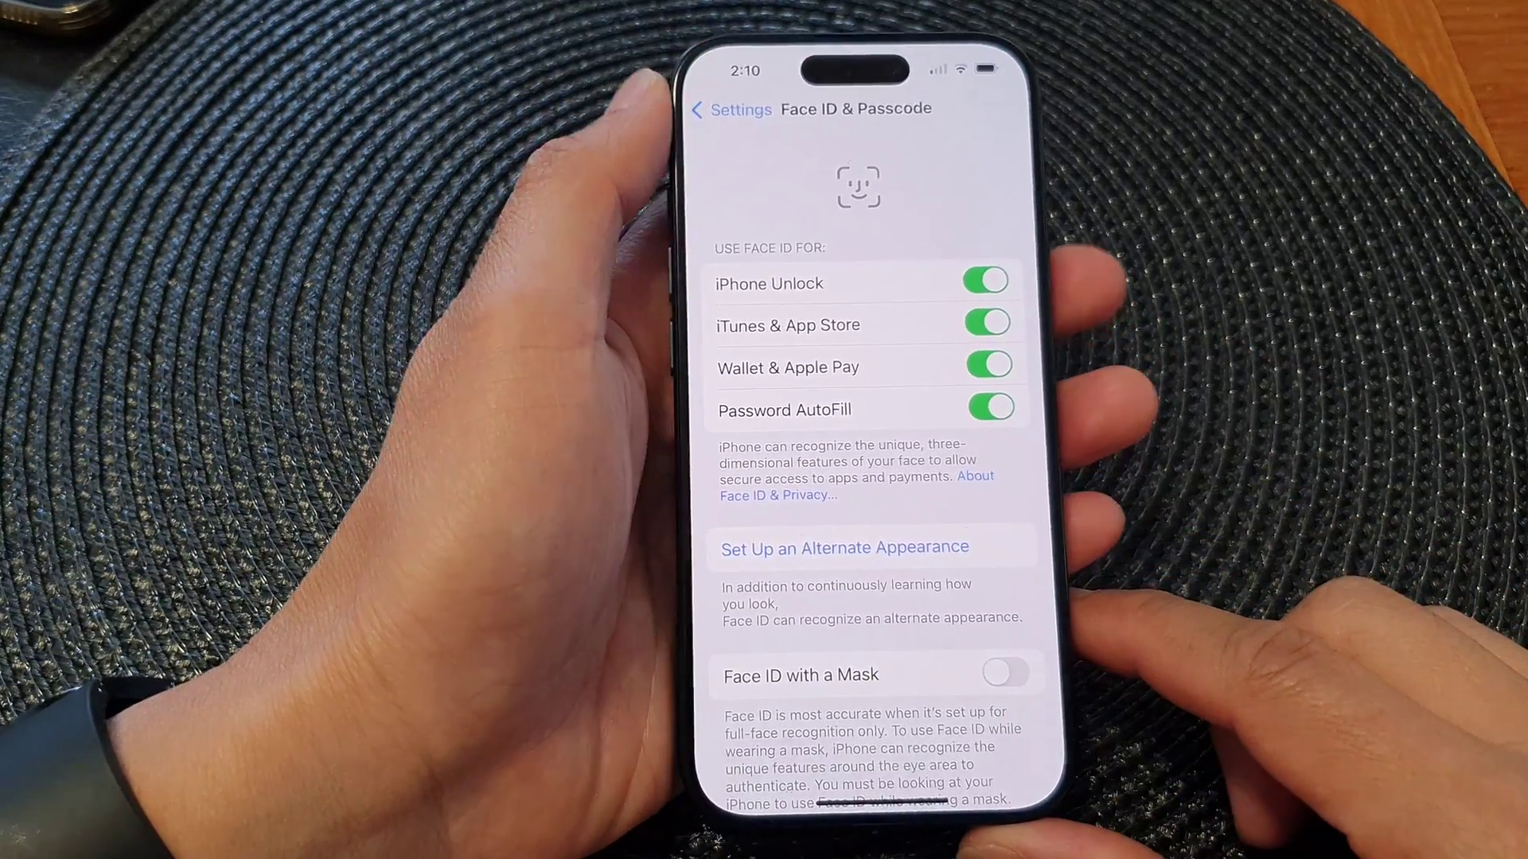
Back out to the main Settings list, then swipe up to the Home Screen
left_click(725, 107)
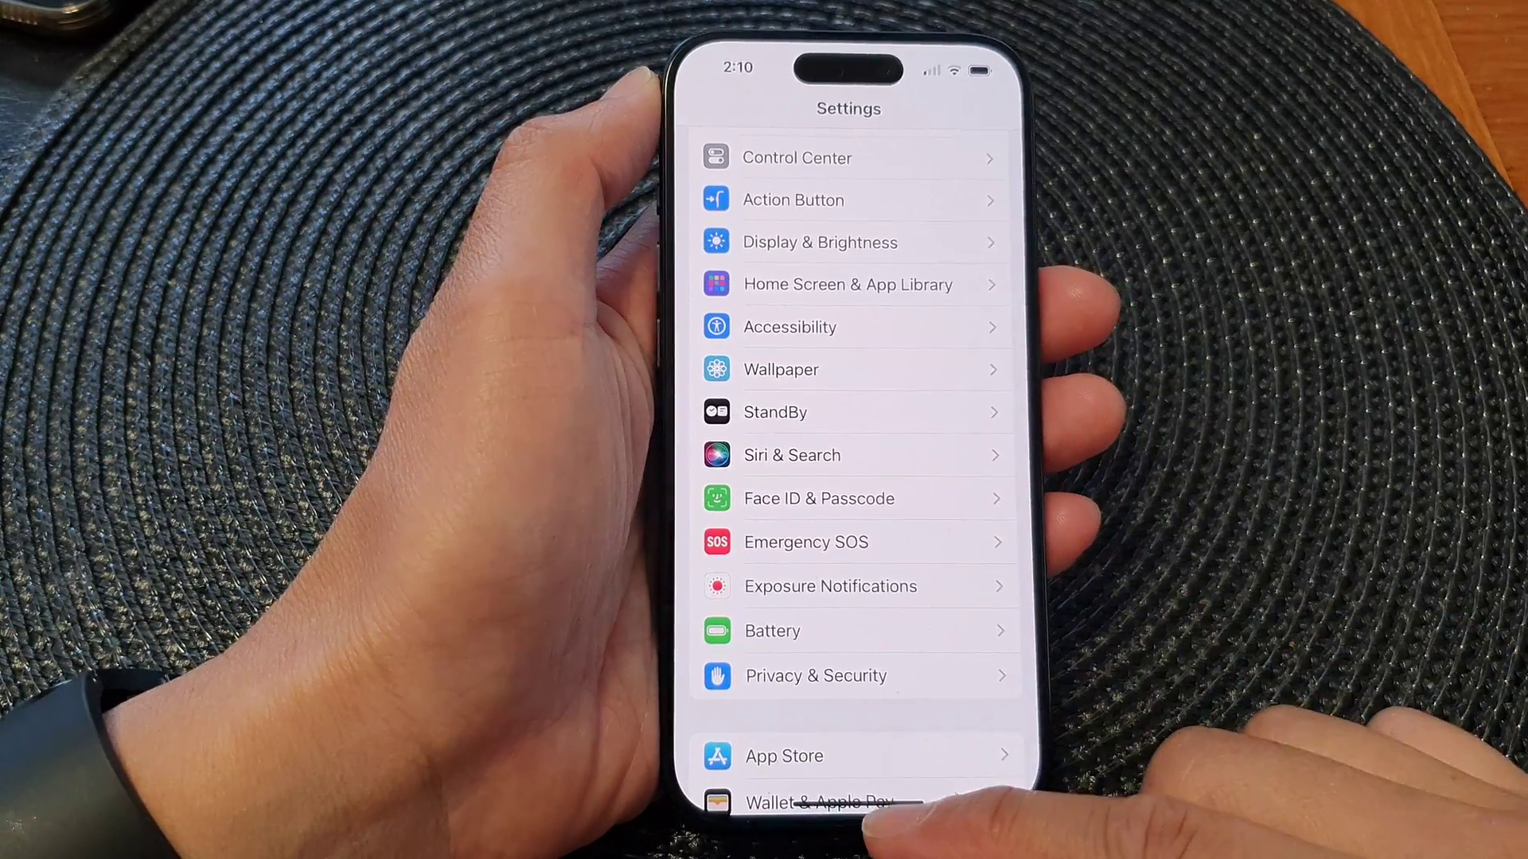
left_click_drag(857, 804, 857, 537)
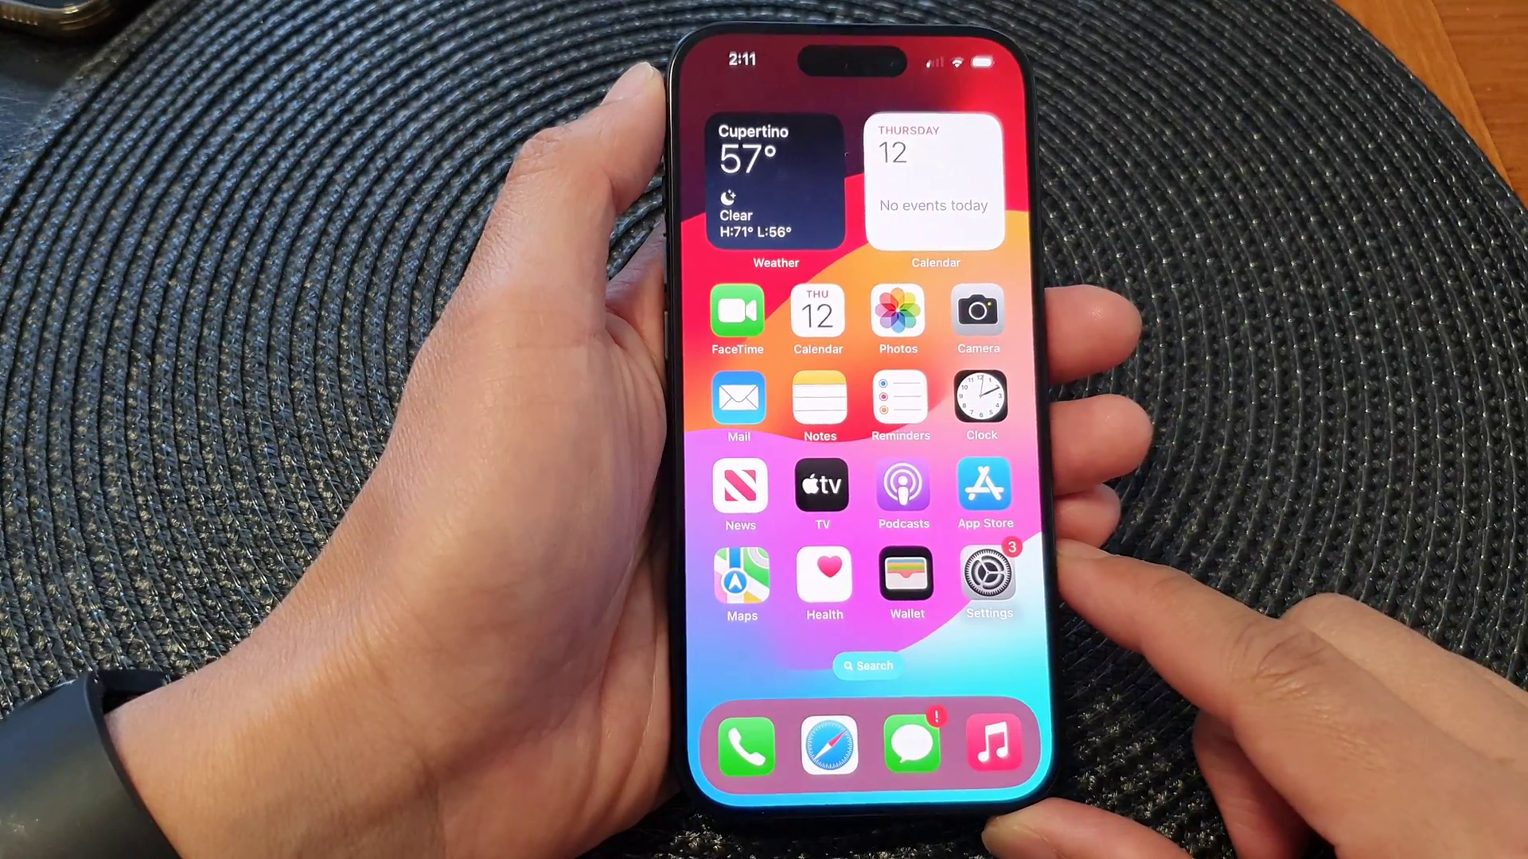